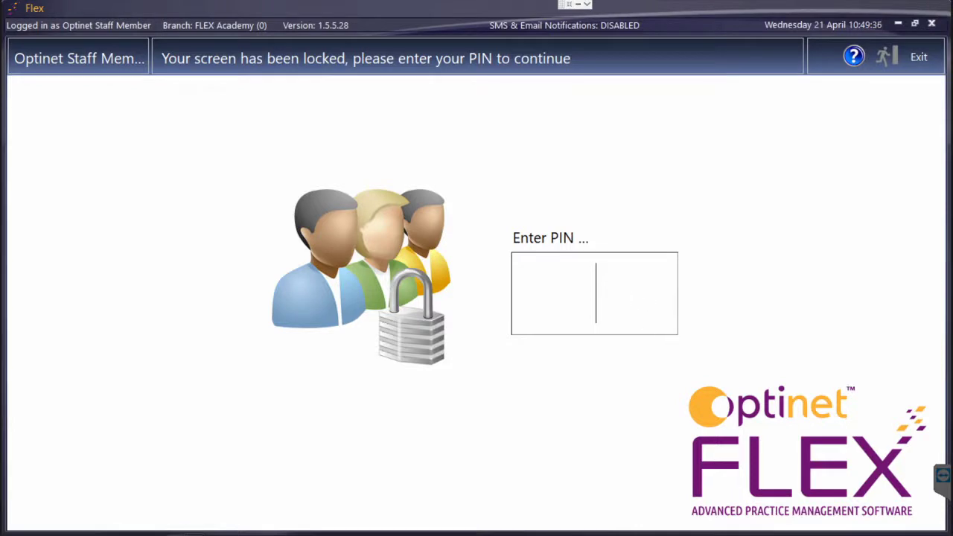
# - Unlock Optinet Flex by entering the staff PIN on the lock screen
pyautogui.write('1234')
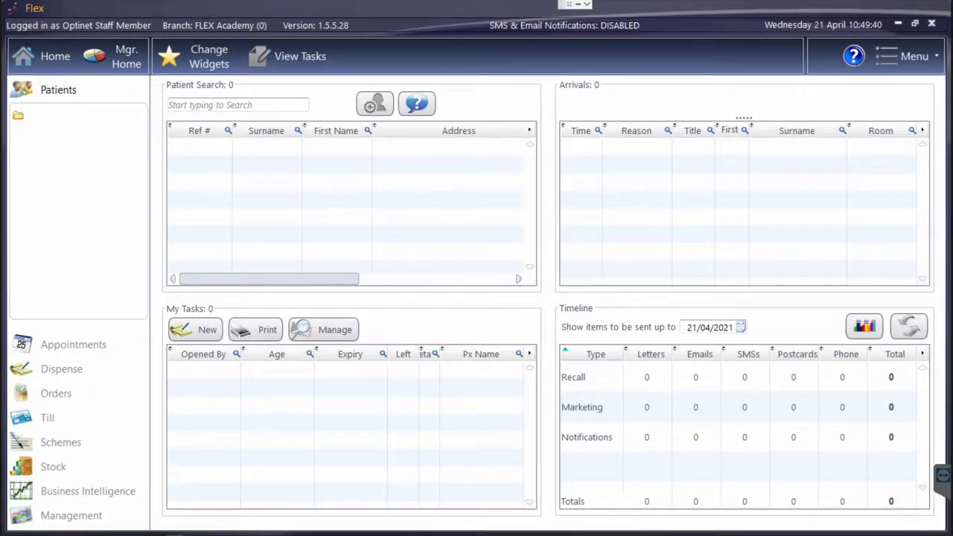
# - Create a new template under Setup > Communication > Online Forms
pyautogui.click(916, 67)
pyautogui.click(828, 318)
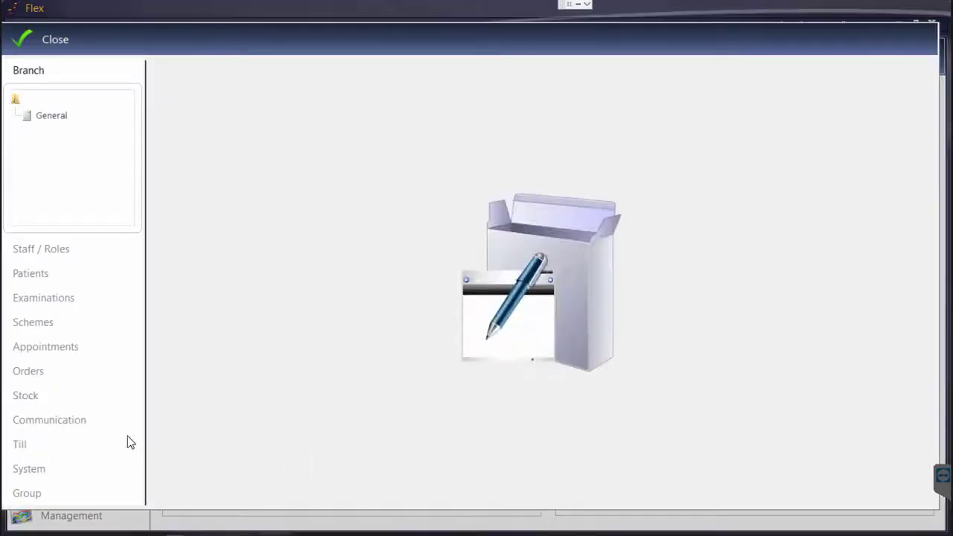
pyautogui.click(58, 419)
pyautogui.click(54, 378)
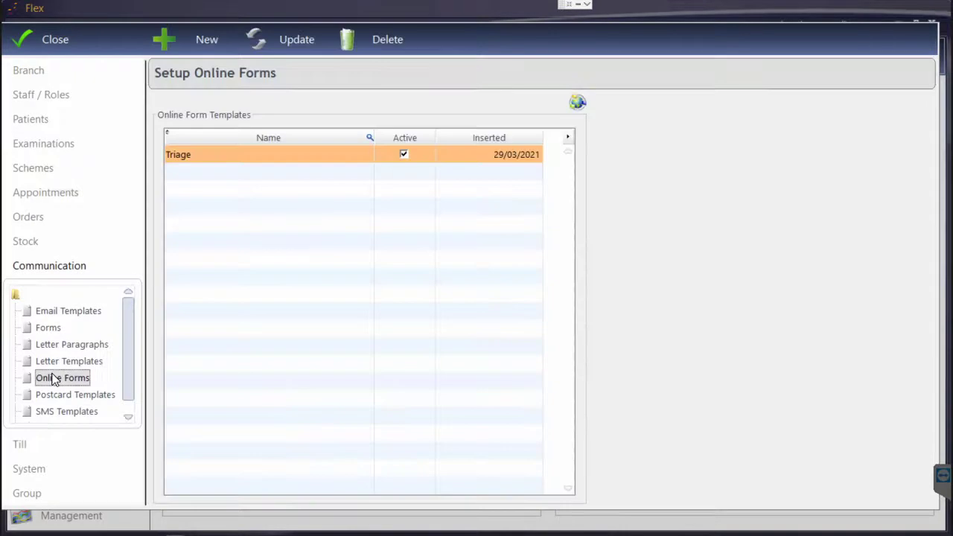
pyautogui.click(190, 43)
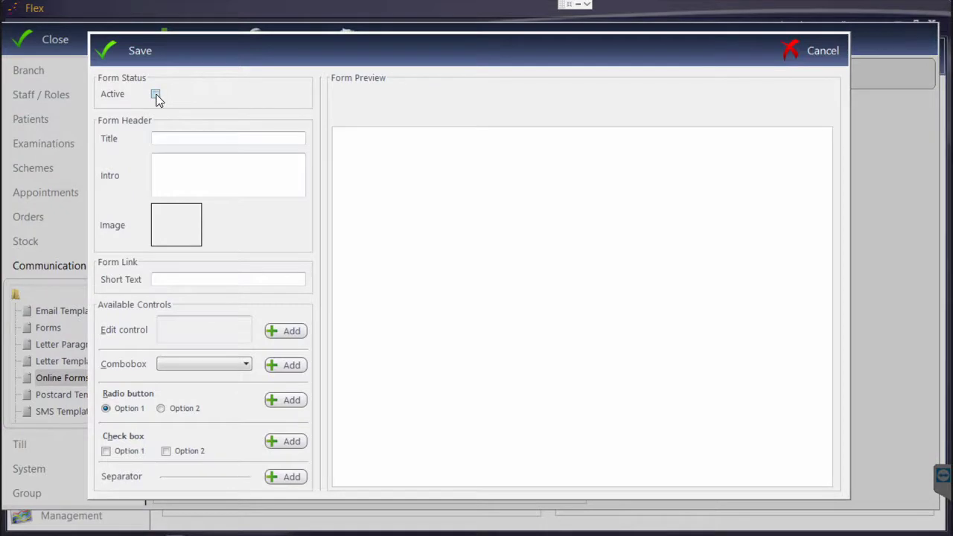
# - Mark the form active with title 'Training' and intro 'Here is some more info'
pyautogui.click(157, 97)
pyautogui.click(165, 138)
pyautogui.write('Training')
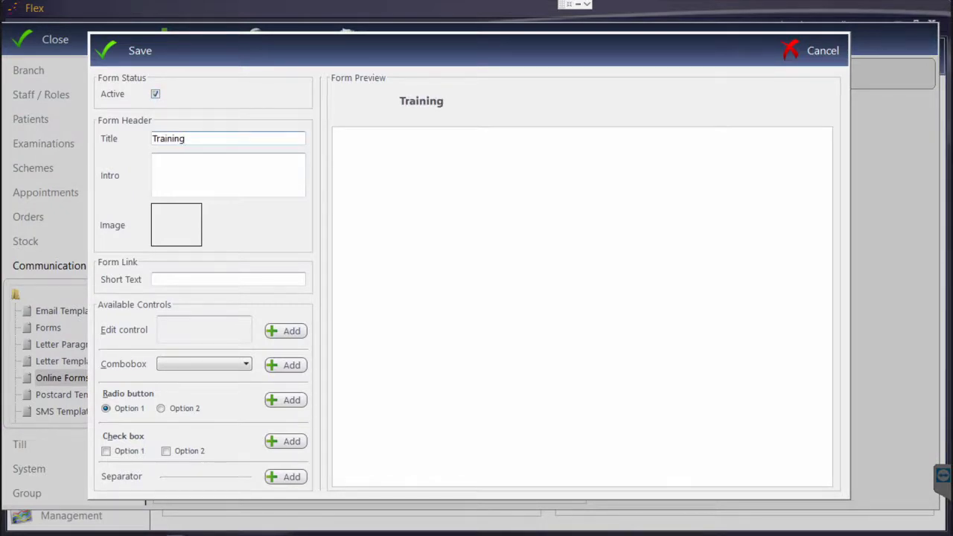
pyautogui.click(205, 169)
pyautogui.write('H')
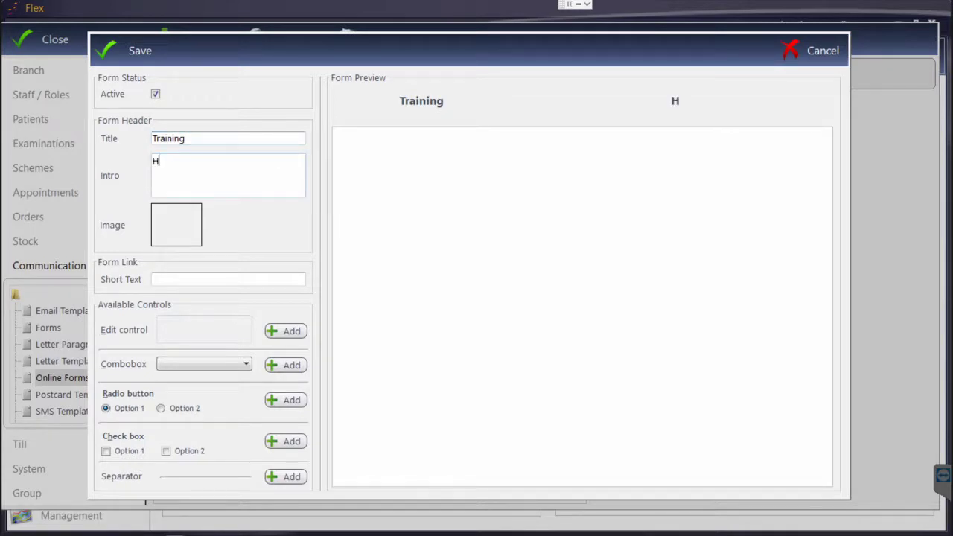
pyautogui.write('ere is some more info')
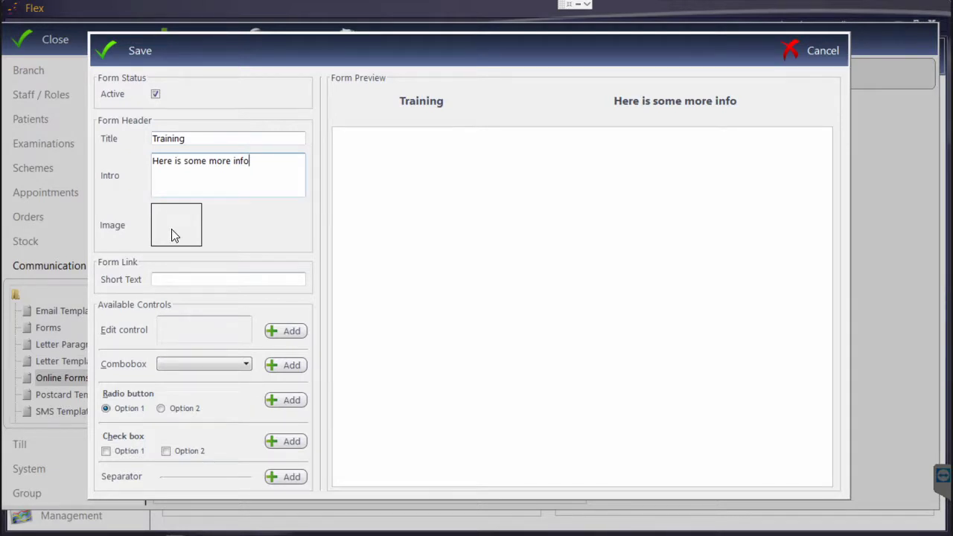
pyautogui.click(165, 279)
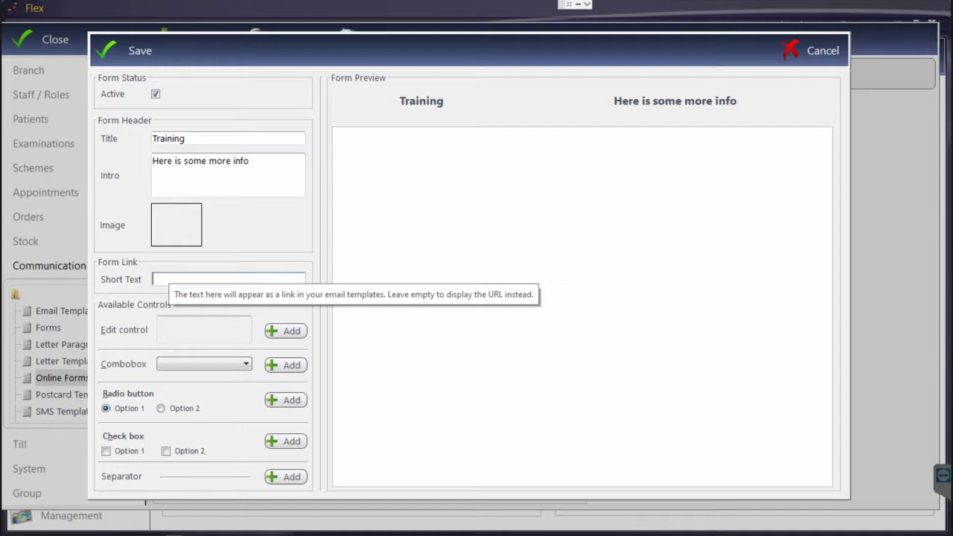
pyautogui.write('www.flexhelp')
pyautogui.write('.co.')
pyautogui.write('.uk')
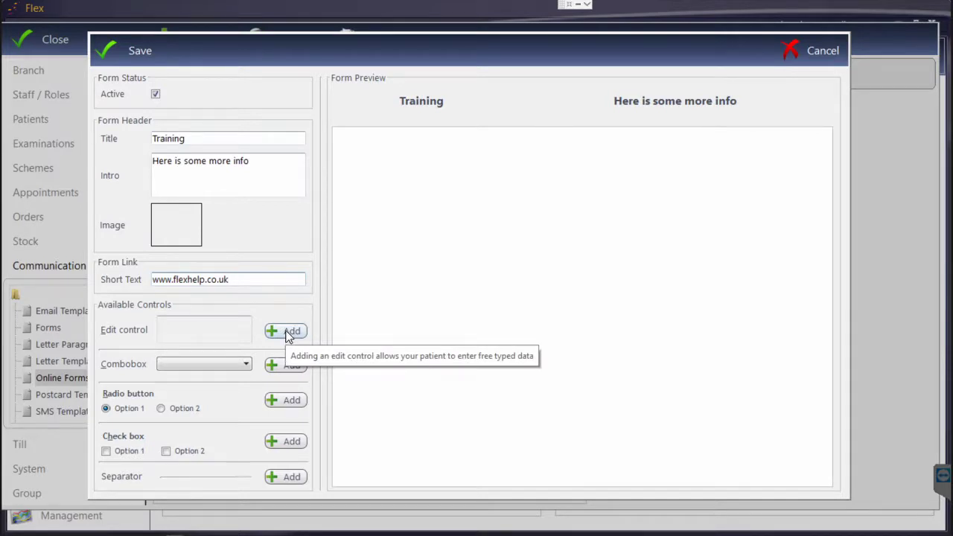
pyautogui.click(289, 336)
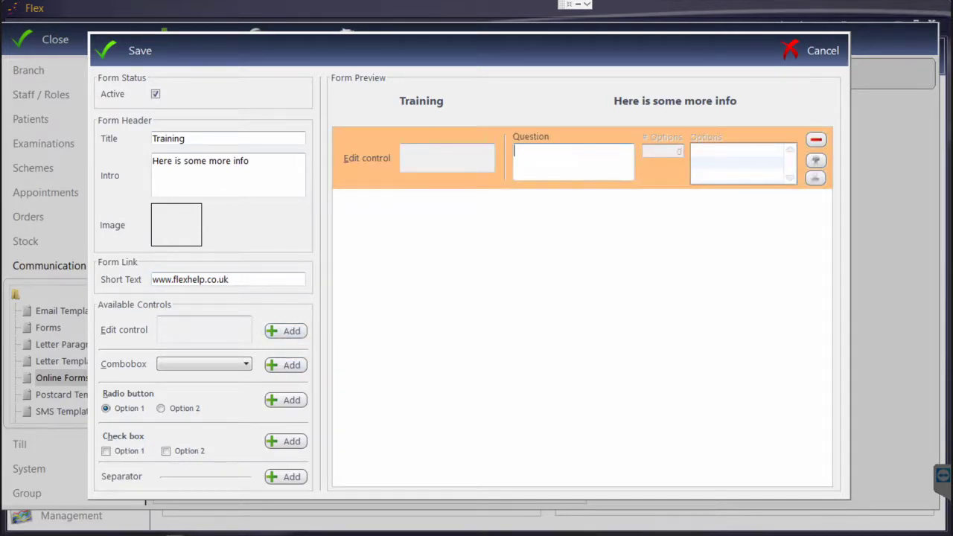
# - Label the free-text question 'Any problens?' and add a dropdown asking 'Any headaches?'
pyautogui.write('Any problens?')
pyautogui.click(287, 365)
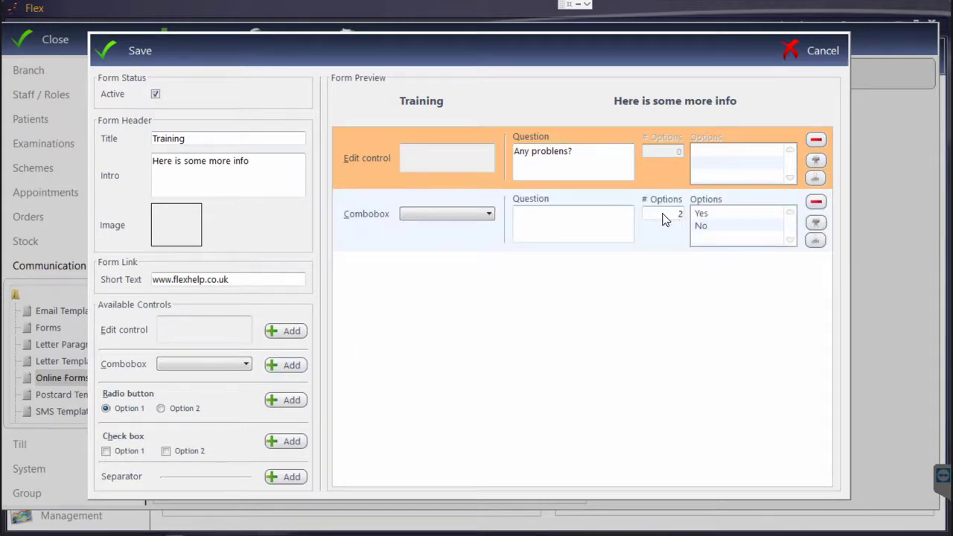
pyautogui.click(661, 219)
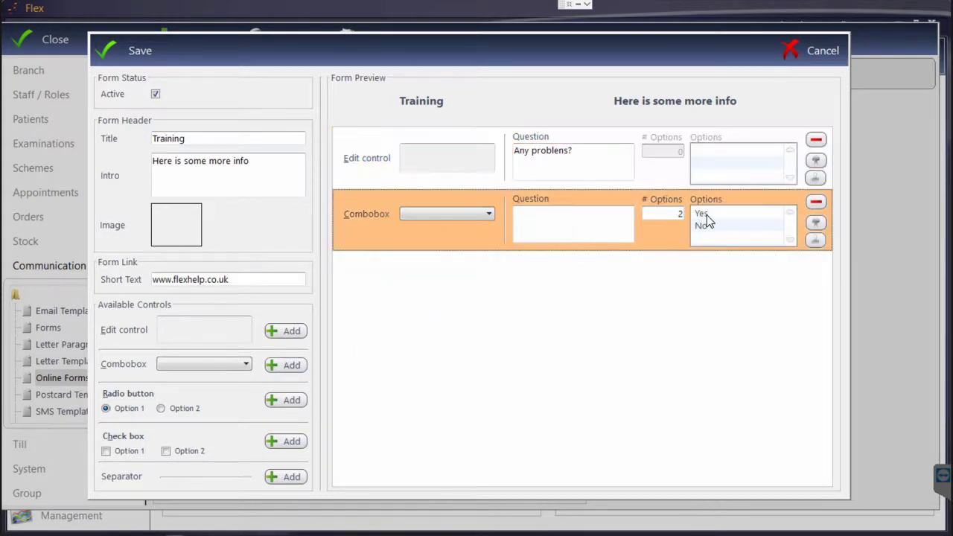
pyautogui.click(536, 220)
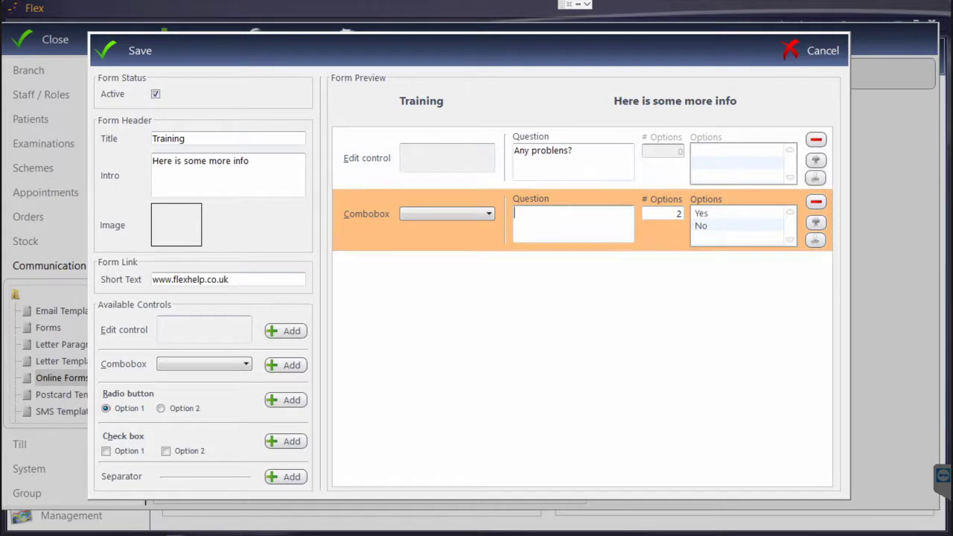
pyautogui.write('Any headaches?')
# - Give the dropdown 3 options, renaming the third one to 'Sometimes'
pyautogui.doubleClick(679, 216)
pyautogui.write('3')
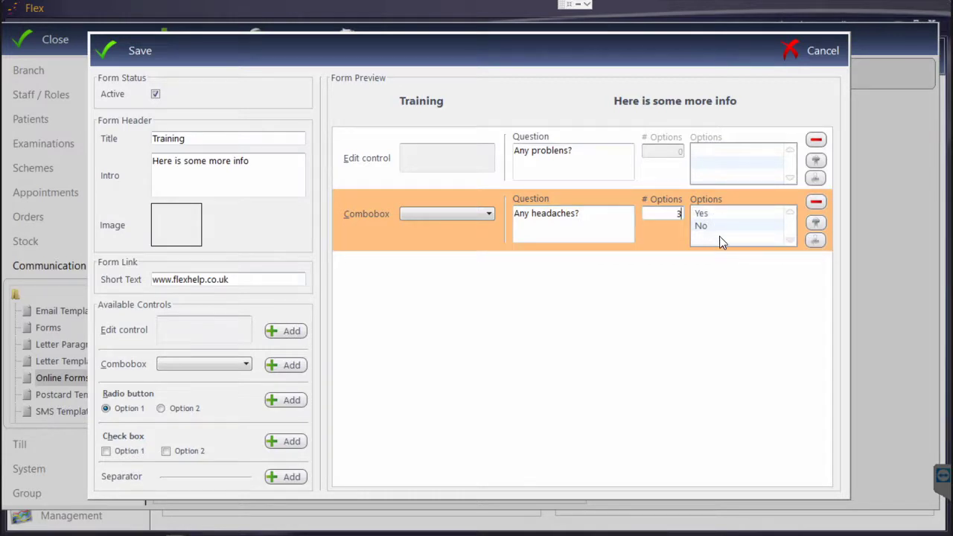
pyautogui.click(738, 238)
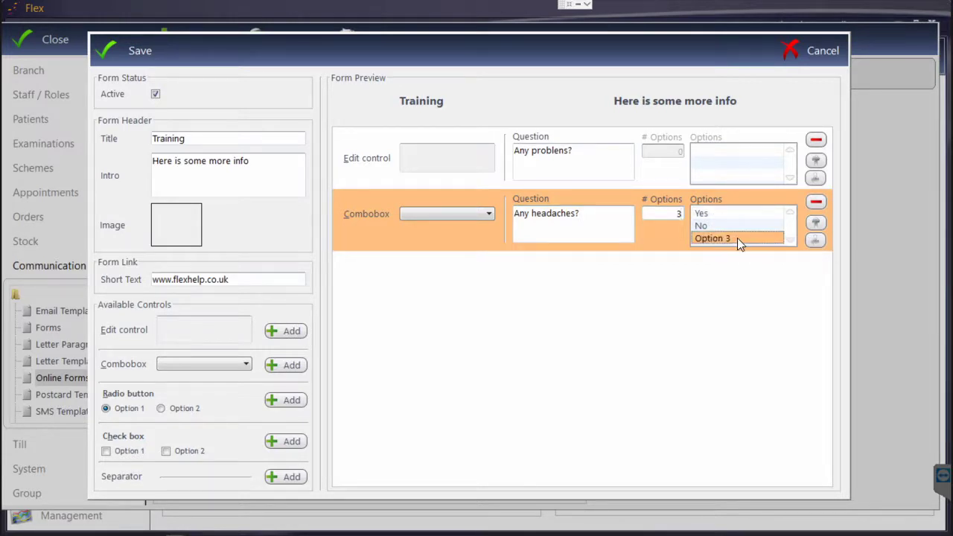
pyautogui.click(737, 238)
pyautogui.write('Sometimes')
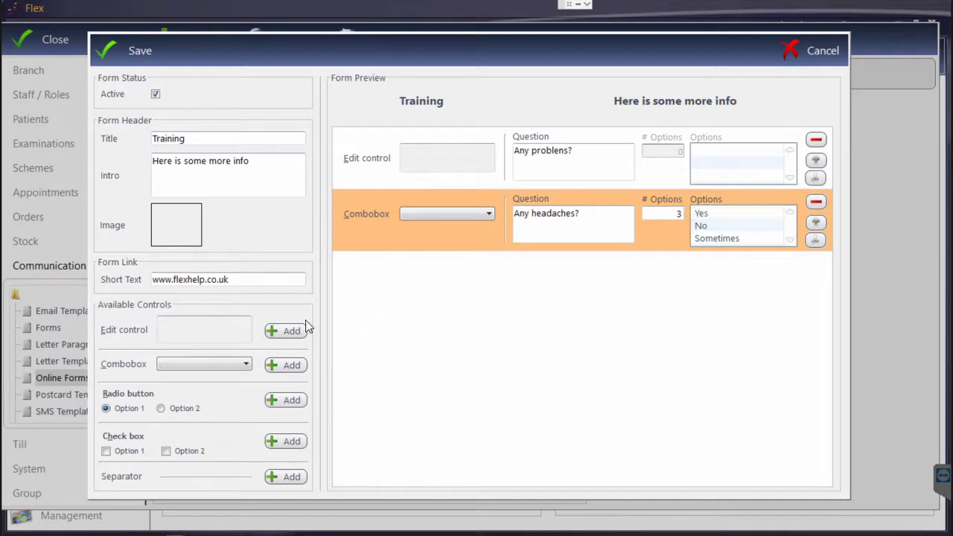
# - Add a radio button question 'Flashes / Floaters?'
pyautogui.click(286, 400)
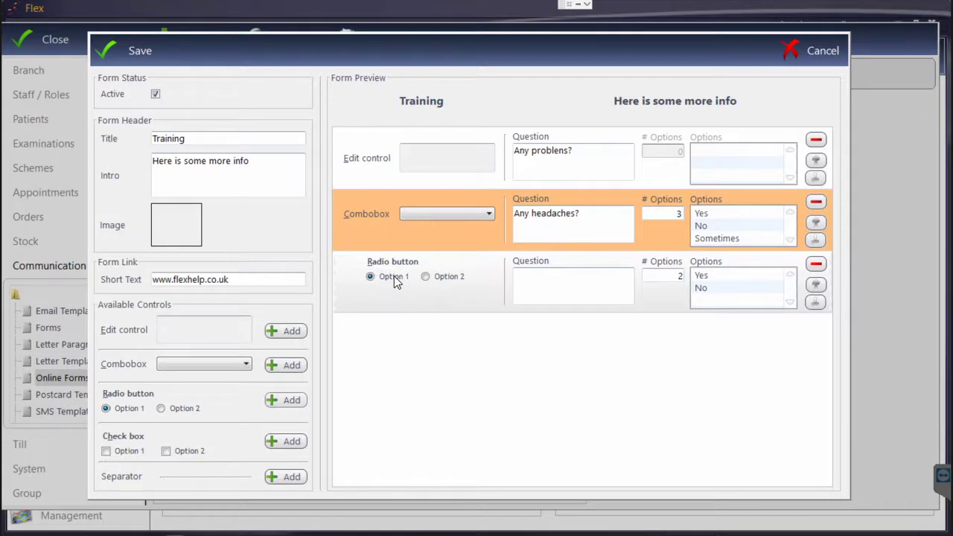
pyautogui.click(536, 279)
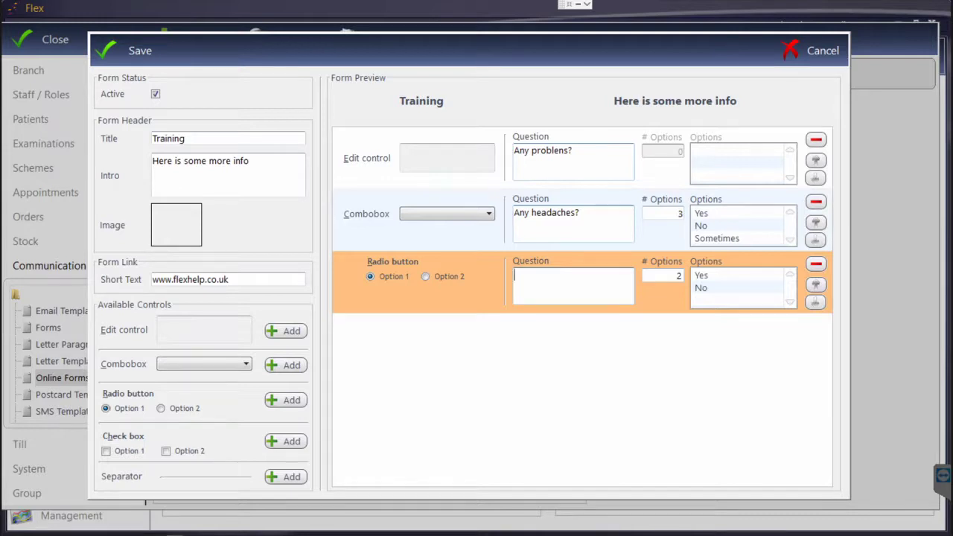
pyautogui.write('Flashes / Floaters?')
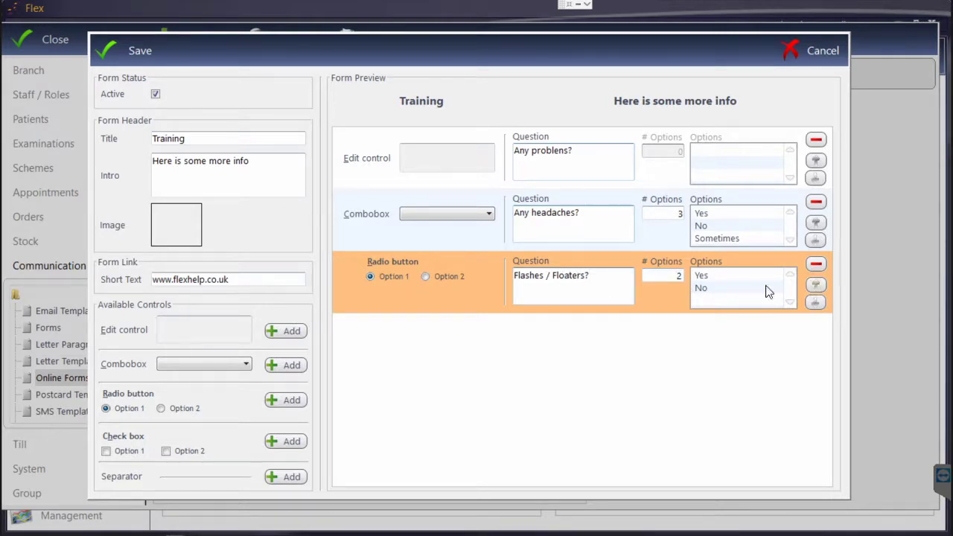
# - Add a check box question 'Preffered day for appt?' with 4 options
pyautogui.click(289, 442)
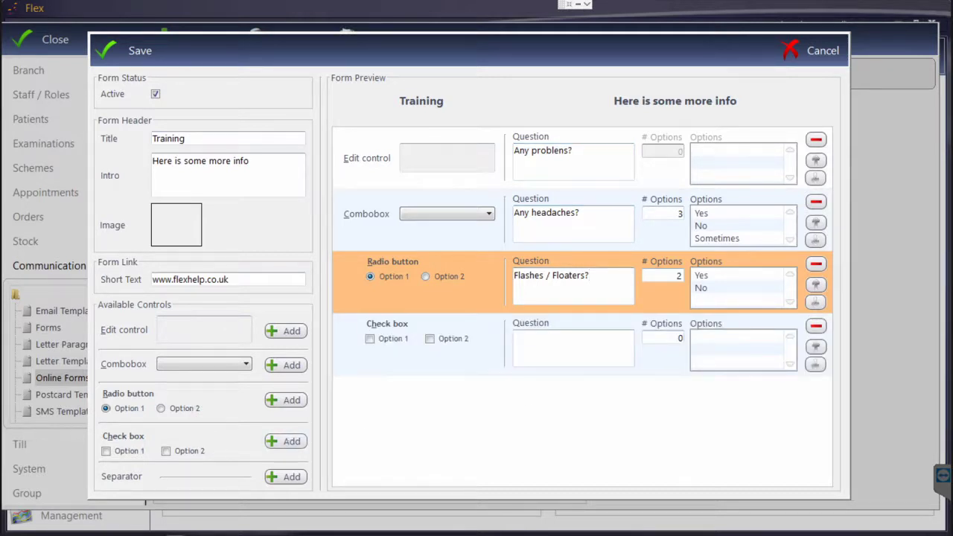
pyautogui.click(558, 346)
pyautogui.write('Day ')
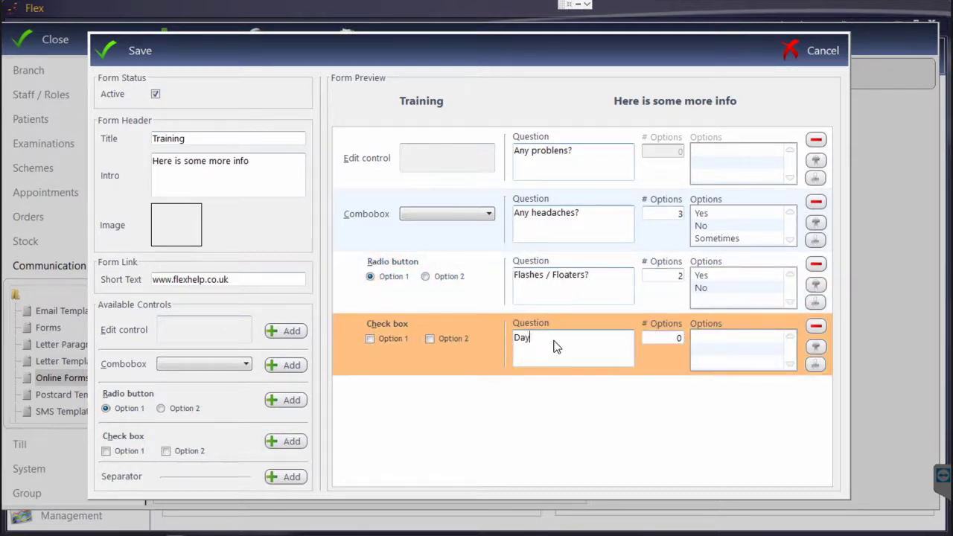
pyautogui.write('pr')
pyautogui.press('BackSpace')
pyautogui.press('BackSpace')
pyautogui.press('BackSpace')
pyautogui.press('BackSpace')
pyautogui.press('BackSpace')
pyautogui.press('BackSpace')
pyautogui.write('Preffered day for appt?')
pyautogui.click(680, 338)
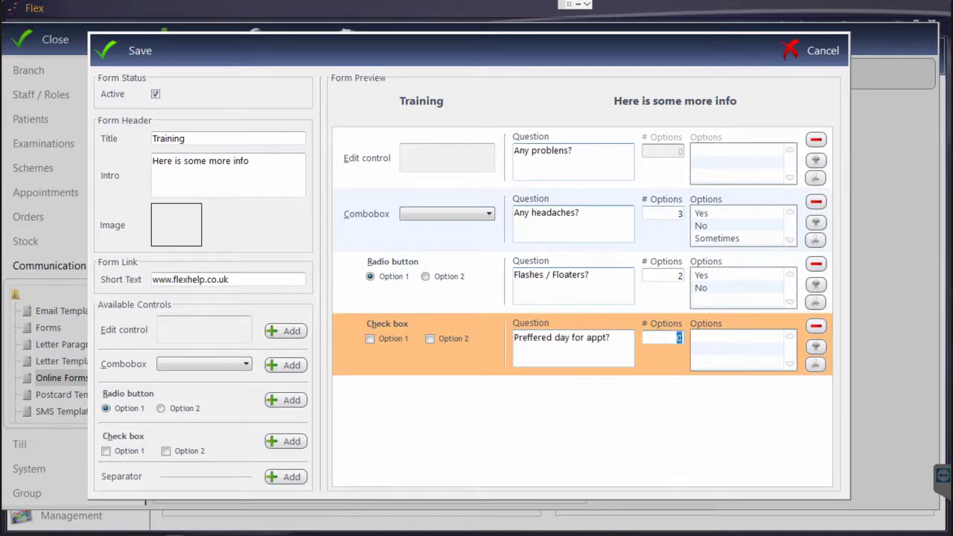
pyautogui.write('4')
pyautogui.press('Tab')
pyautogui.click(712, 337)
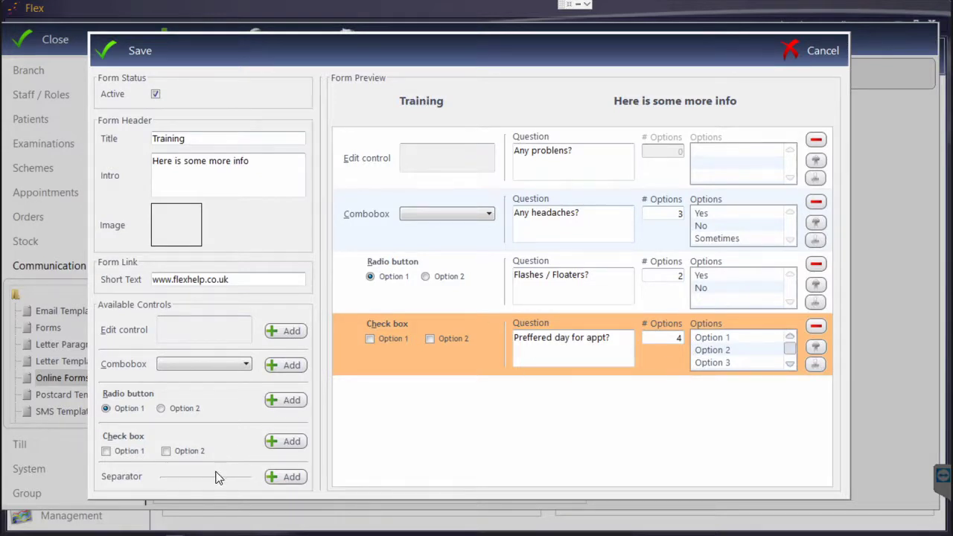
# - Add a separator, move it above the check box question, and save the Training form
pyautogui.click(284, 475)
pyautogui.click(518, 413)
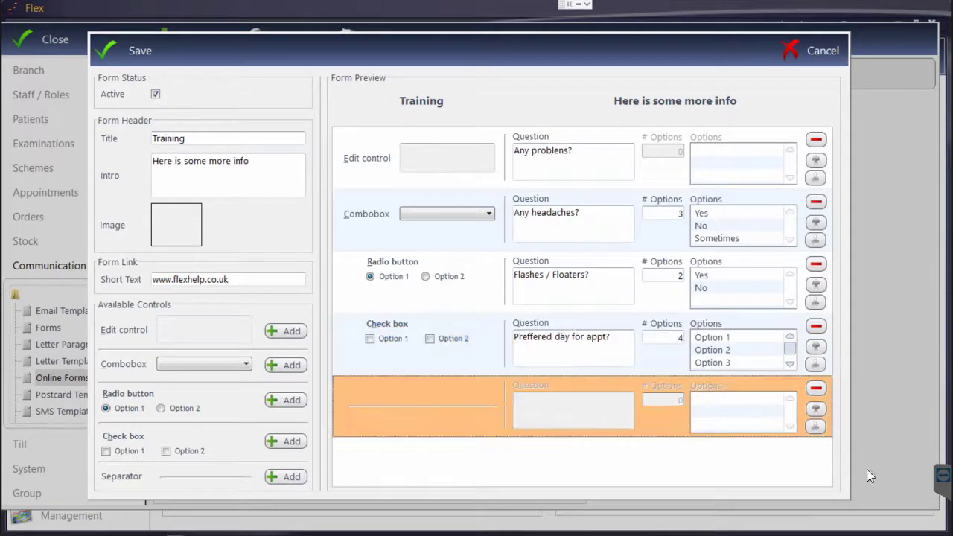
pyautogui.click(815, 408)
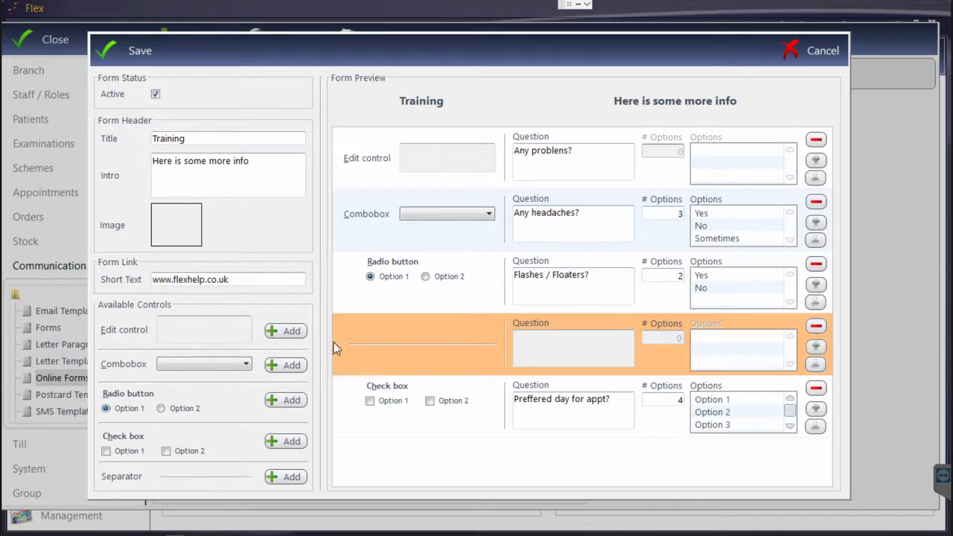
pyautogui.click(142, 53)
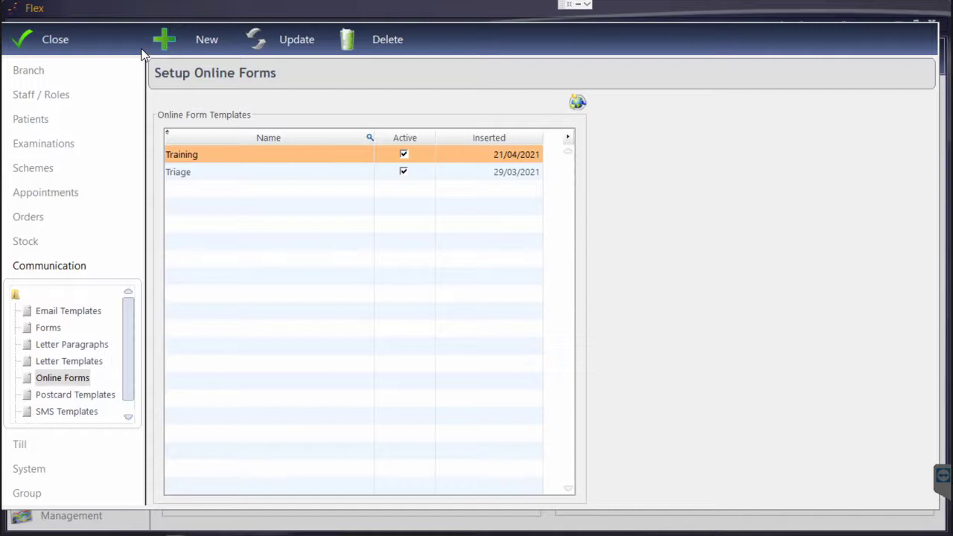
# - Create email template 'Training on Forms' in the Patients group, body starting 'Dear'
pyautogui.click(77, 313)
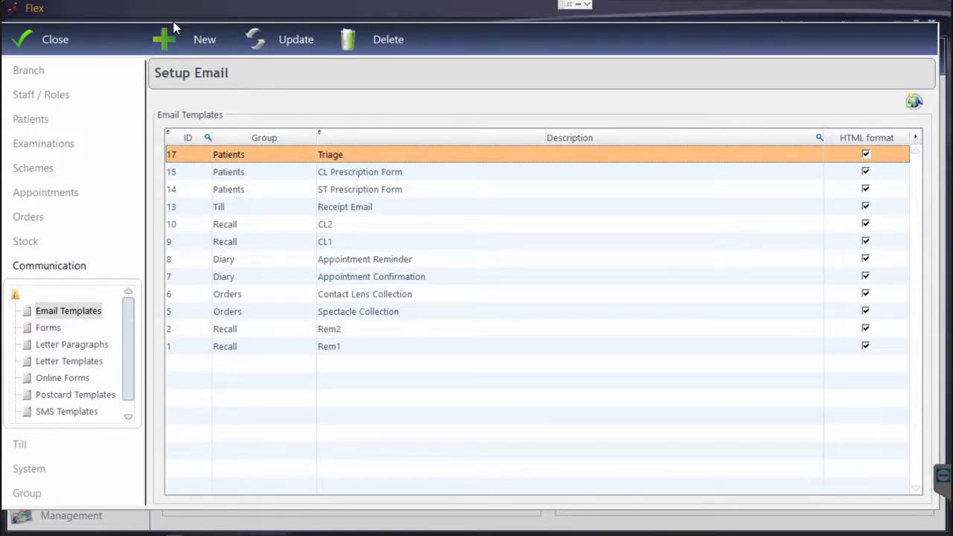
pyautogui.click(183, 40)
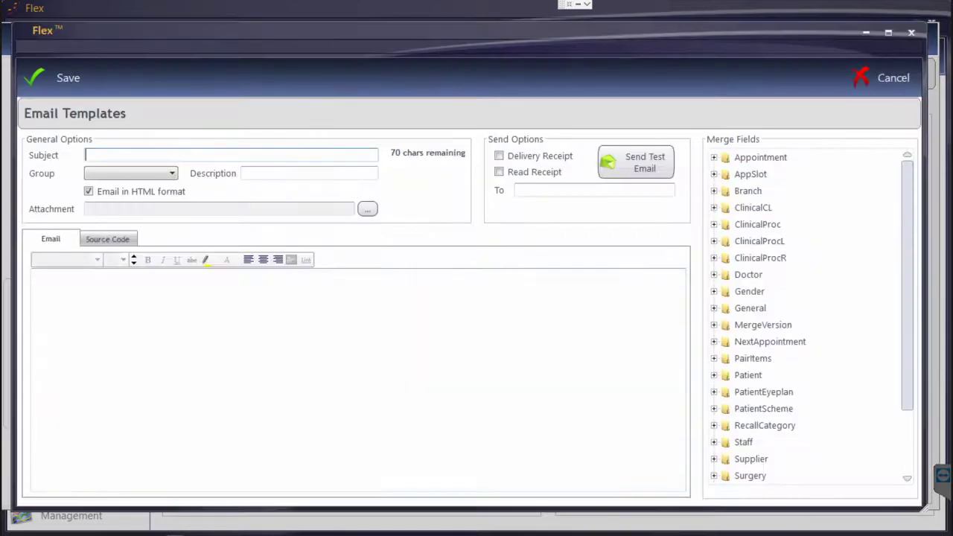
pyautogui.write('Training on Forms')
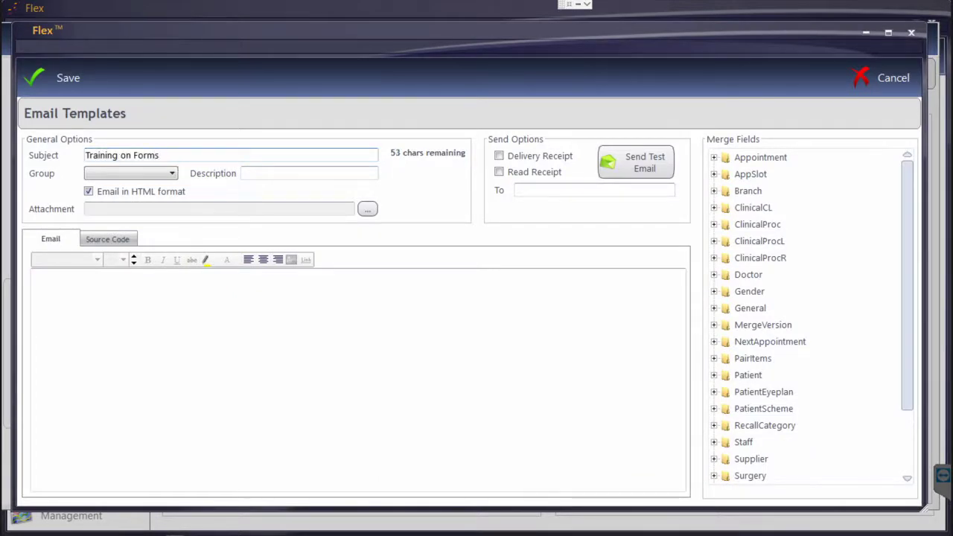
pyautogui.click(170, 173)
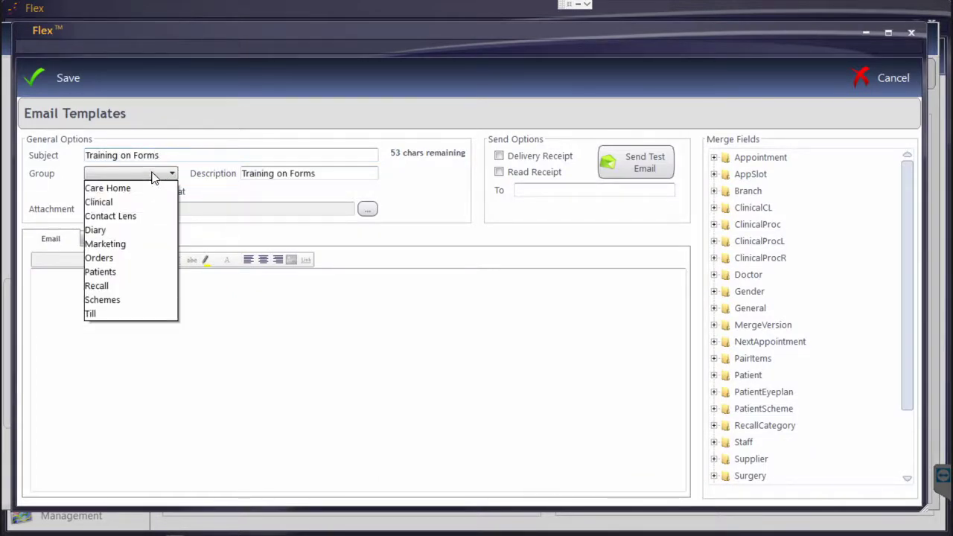
pyautogui.click(132, 274)
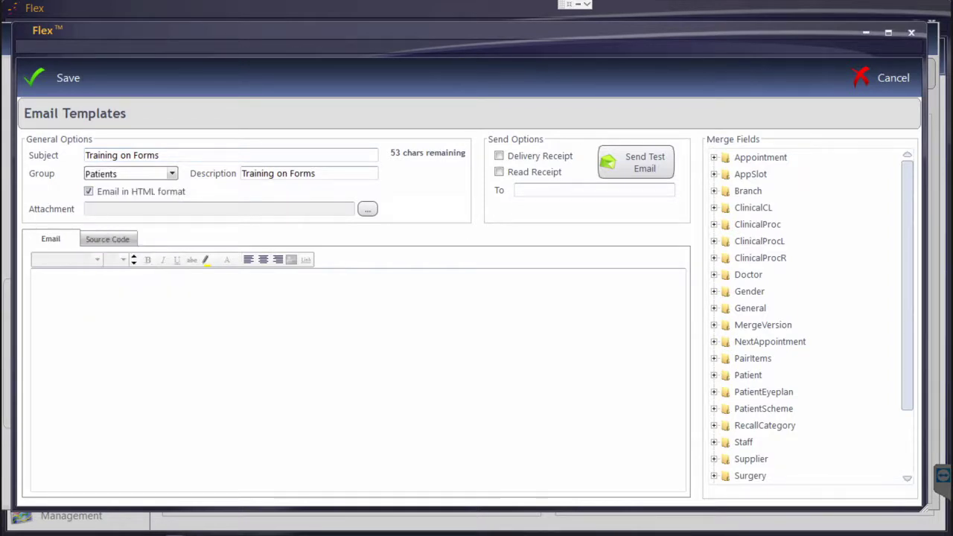
pyautogui.click(37, 274)
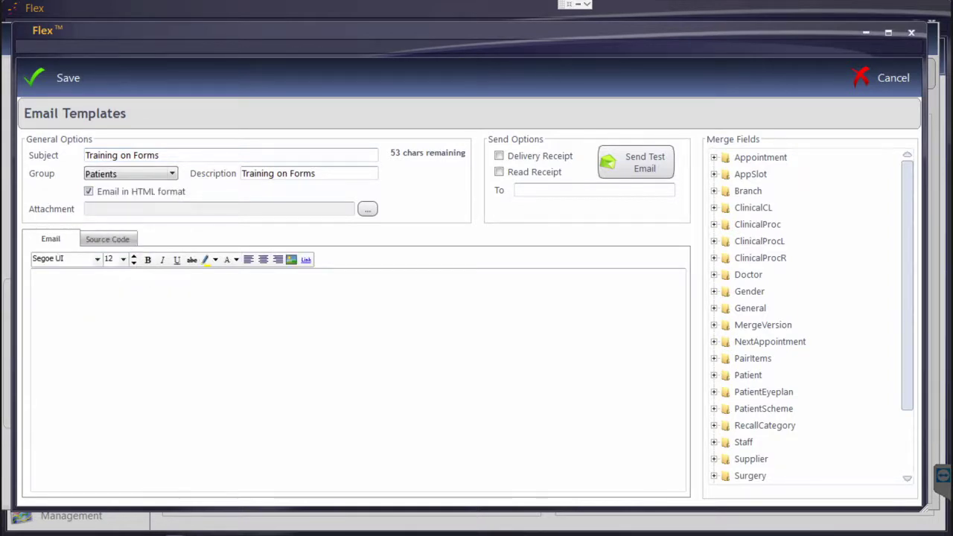
pyautogui.write('Dear')
# - Insert the «PatFirstname» merge field after 'Dear', followed by a comma
pyautogui.click(715, 375)
pyautogui.scroll(-6, 753, 347)
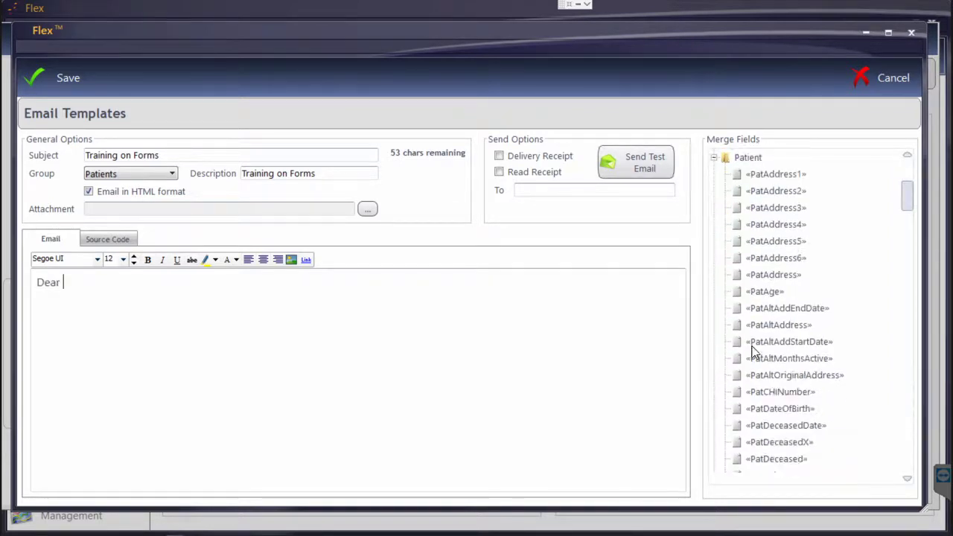
pyautogui.scroll(-3, 753, 350)
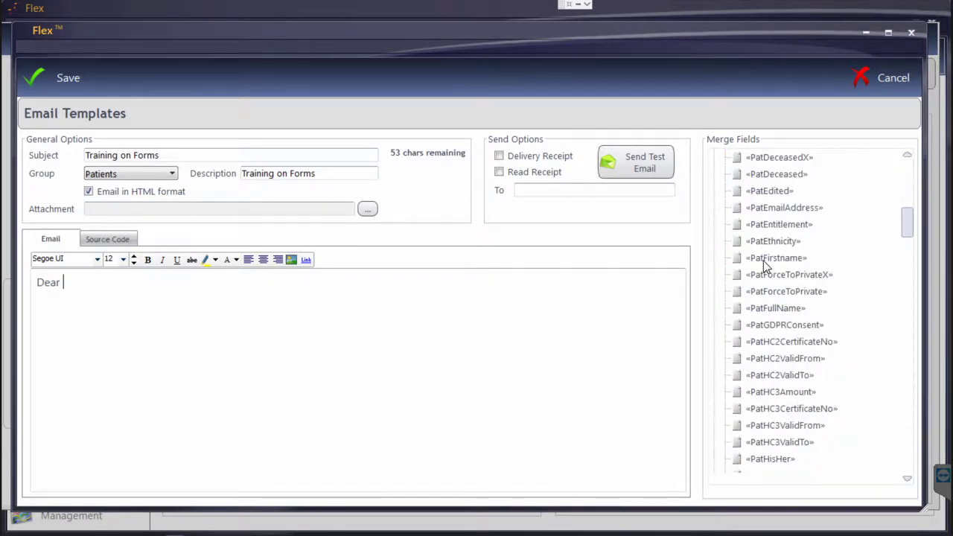
pyautogui.moveTo(768, 257); pyautogui.dragTo(221, 309)
pyautogui.click(188, 295)
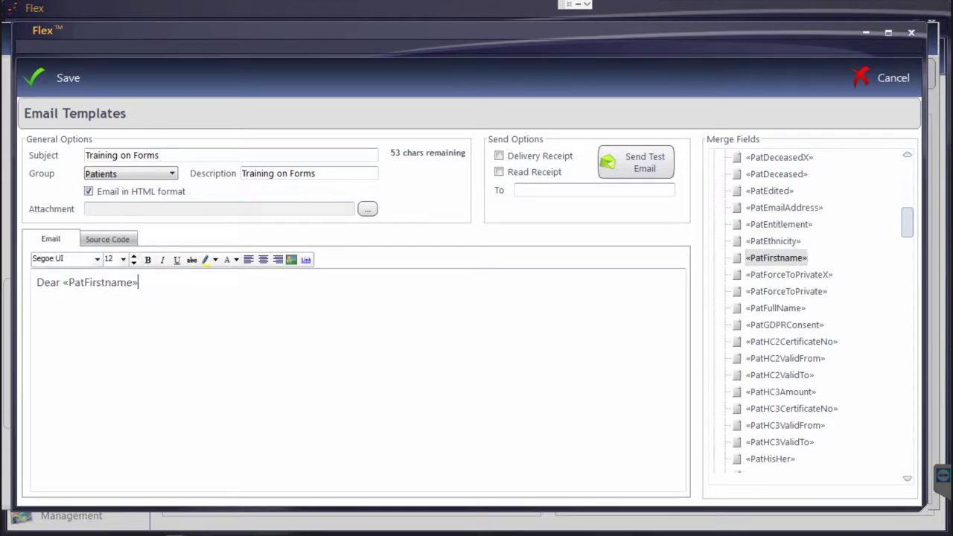
pyautogui.write(',')
# - Add the lines 'Here is your online form:', 'Many Thanks,' and 'FLEX Opticians'
pyautogui.press('Return')
pyautogui.press('Return')
pyautogui.write('Here is your online form')
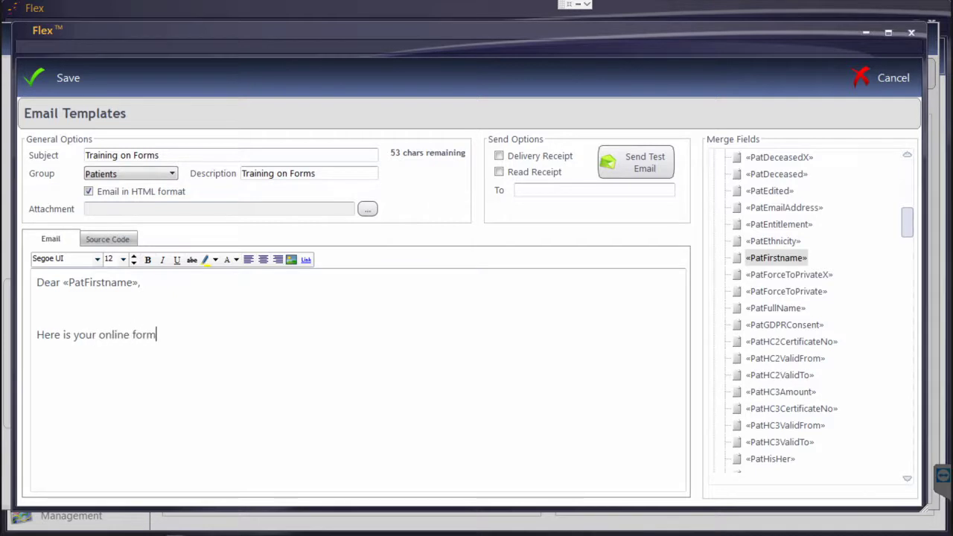
pyautogui.write(':')
pyautogui.press('Return')
pyautogui.press('Return')
pyautogui.write('Many Thanks,')
pyautogui.press('Return')
pyautogui.write('FLEX Opticians')
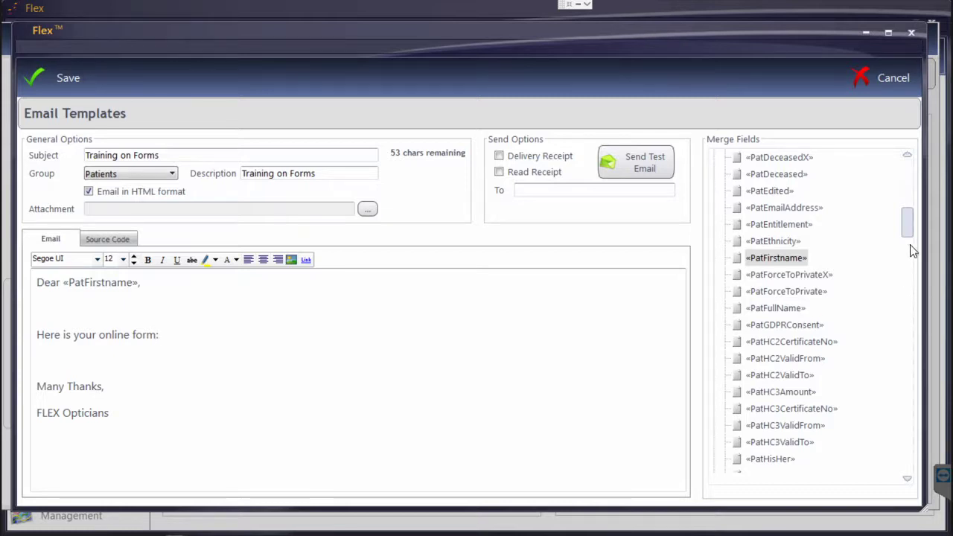
pyautogui.moveTo(907, 230); pyautogui.dragTo(907, 396)
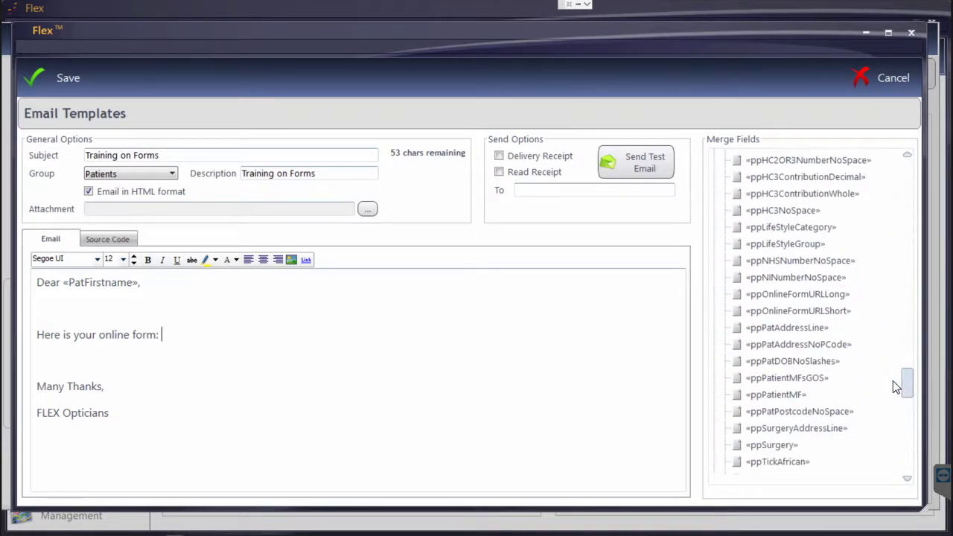
# - Insert «ppOnlineFormURLLong» after 'Here is your online form:' and save the template
pyautogui.click(797, 300)
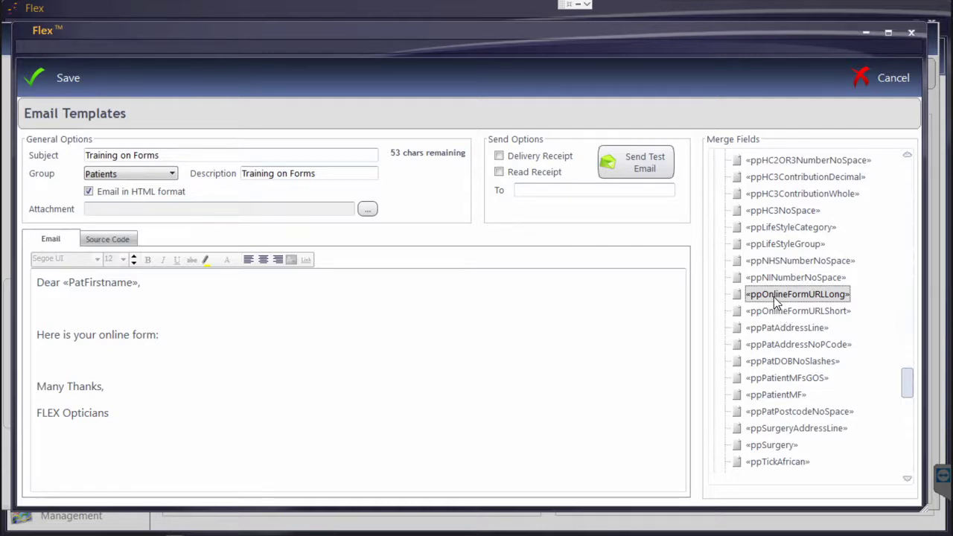
pyautogui.moveTo(775, 298); pyautogui.dragTo(198, 338)
pyautogui.click(344, 340)
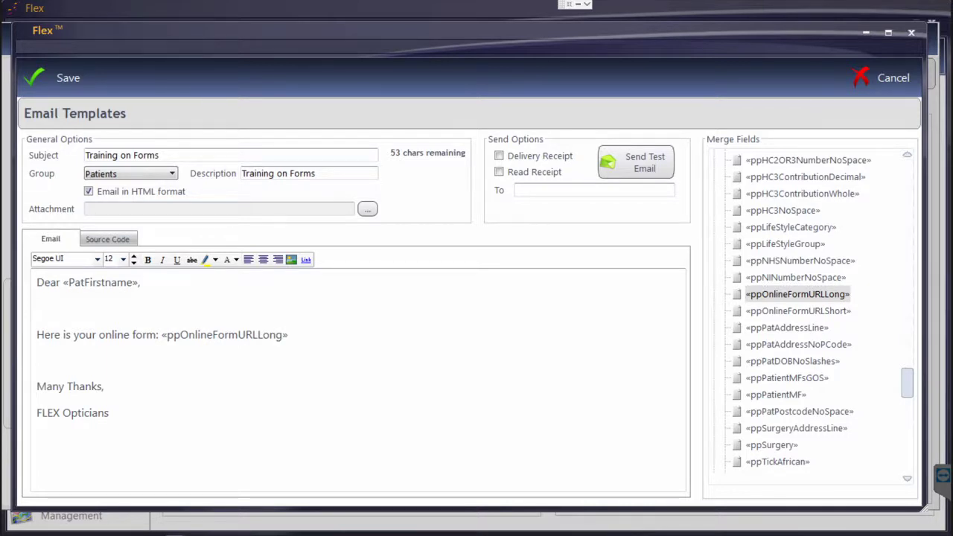
pyautogui.click(70, 76)
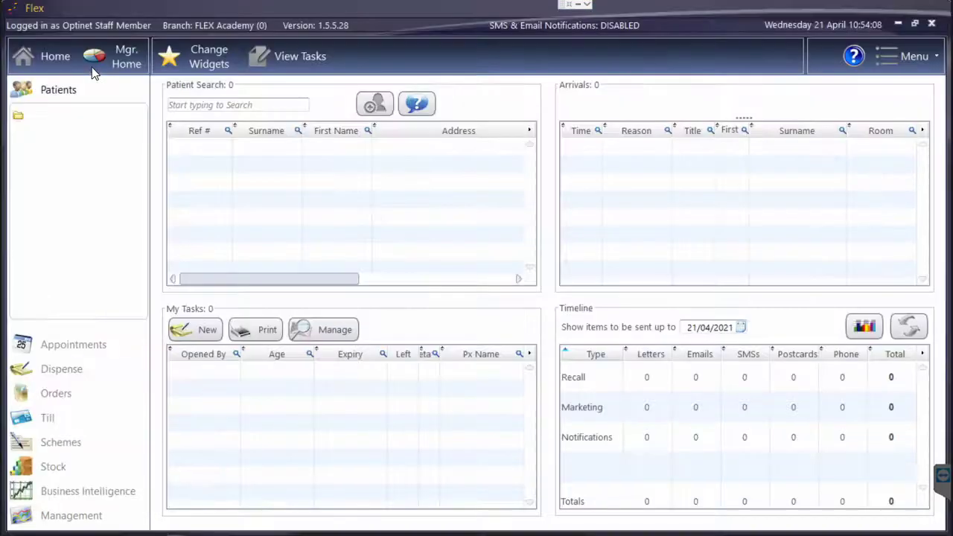
# - Open the test patient's record and start sending an online form link
pyautogui.click(208, 105)
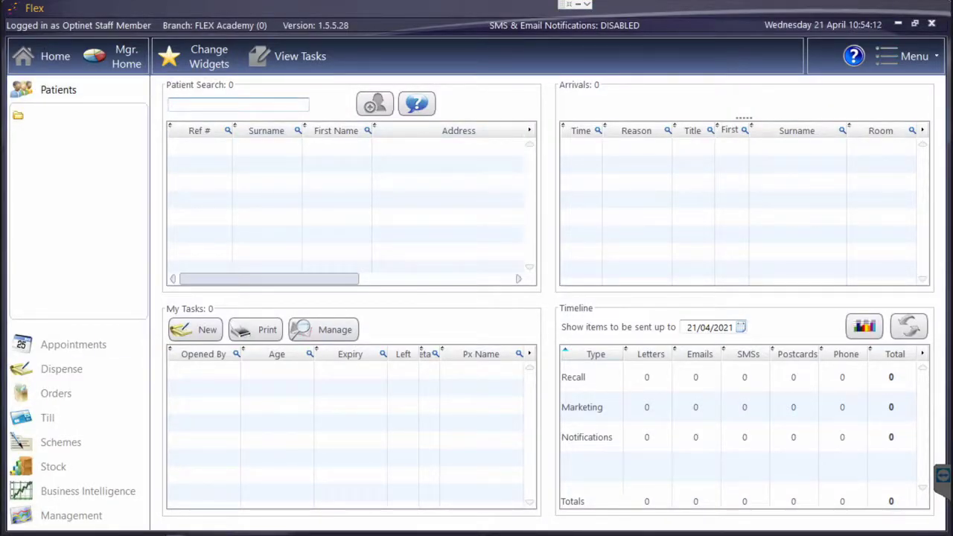
pyautogui.write('12')
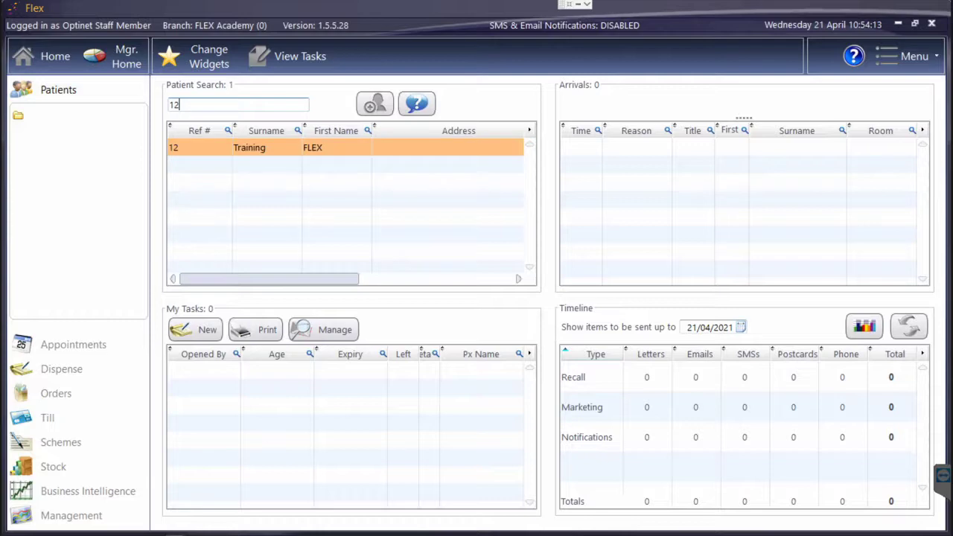
pyautogui.press('Return')
pyautogui.click(336, 66)
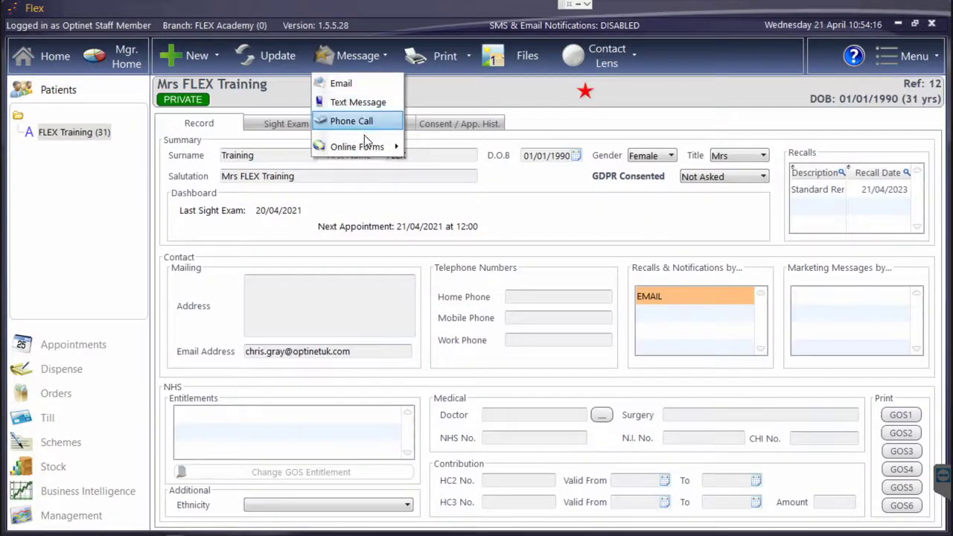
pyautogui.moveTo(361, 140)
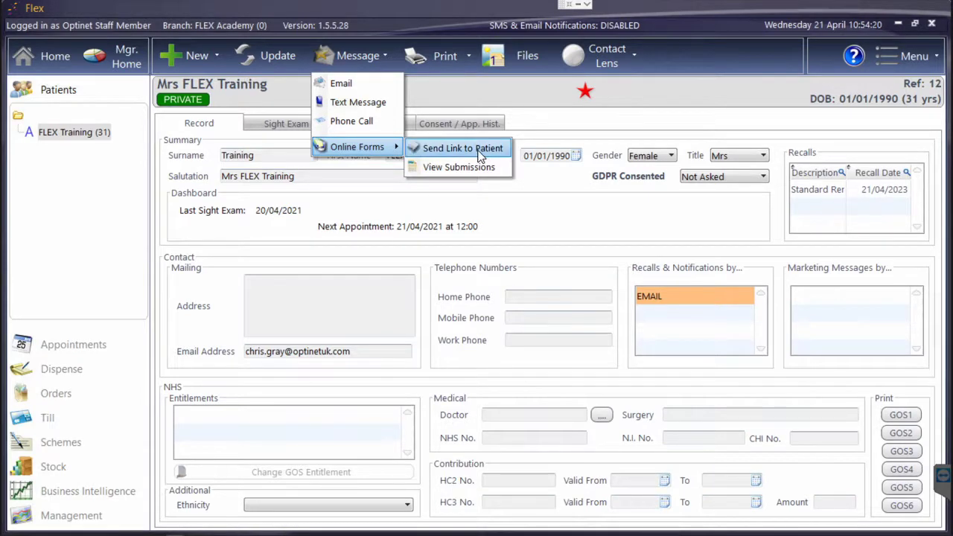
pyautogui.click(421, 148)
# - Set both the form template and the email template to Triage
pyautogui.click(347, 201)
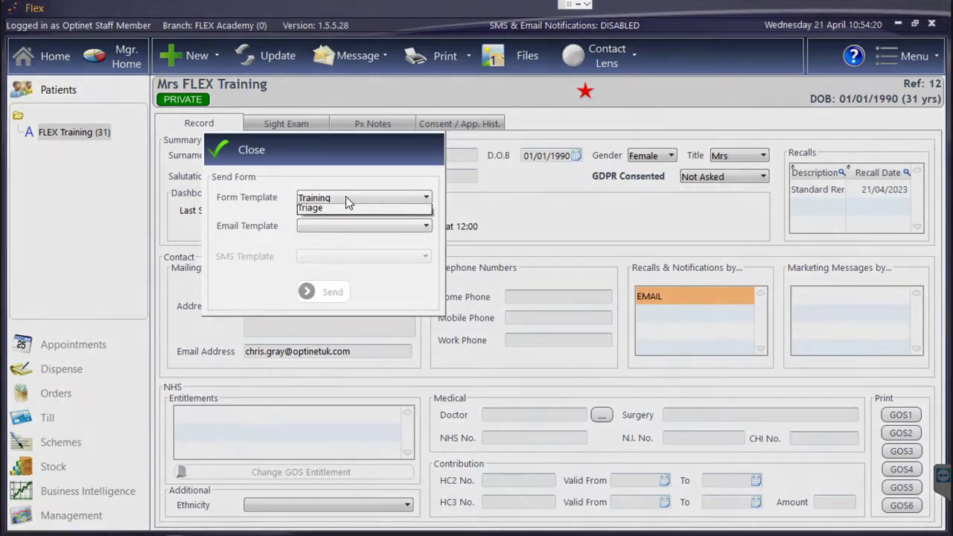
pyautogui.click(347, 201)
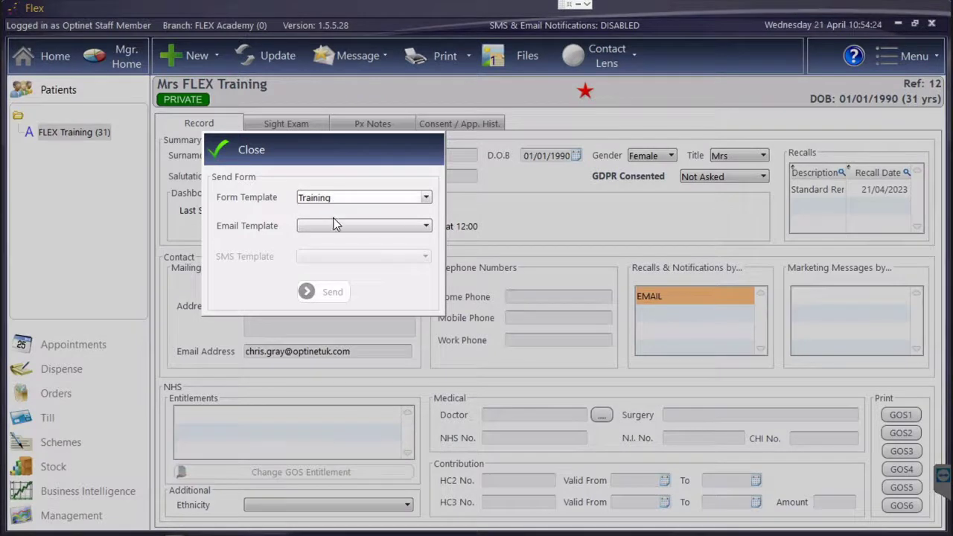
pyautogui.click(333, 228)
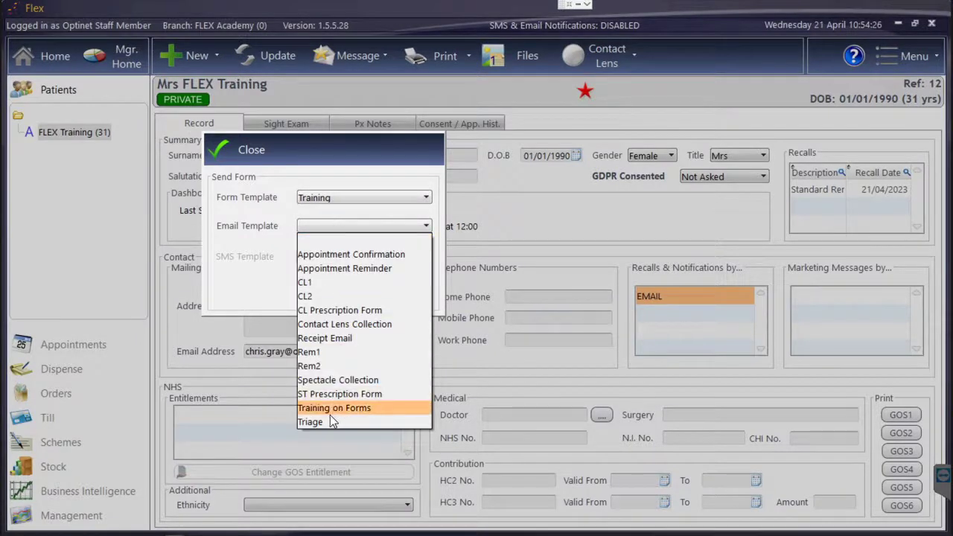
pyautogui.click(330, 409)
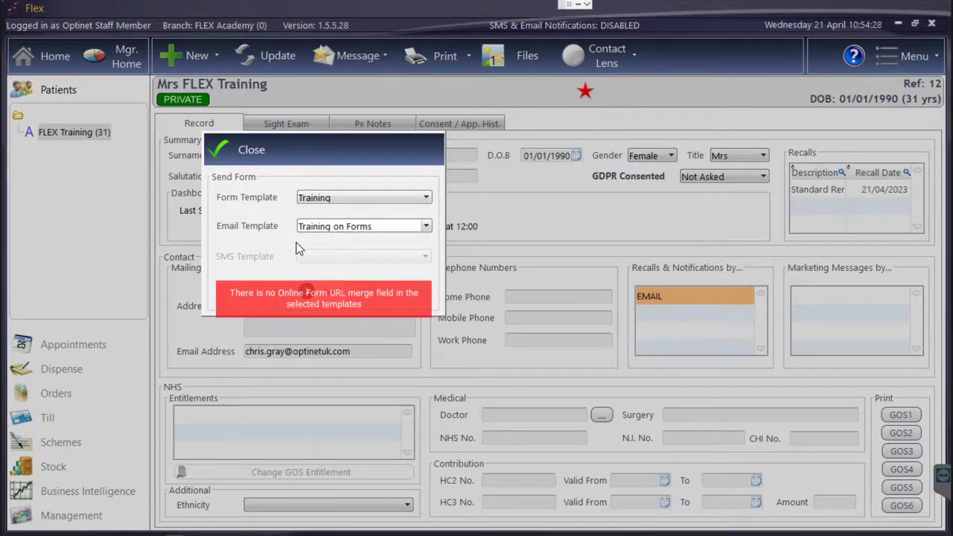
pyautogui.click(352, 198)
pyautogui.click(339, 225)
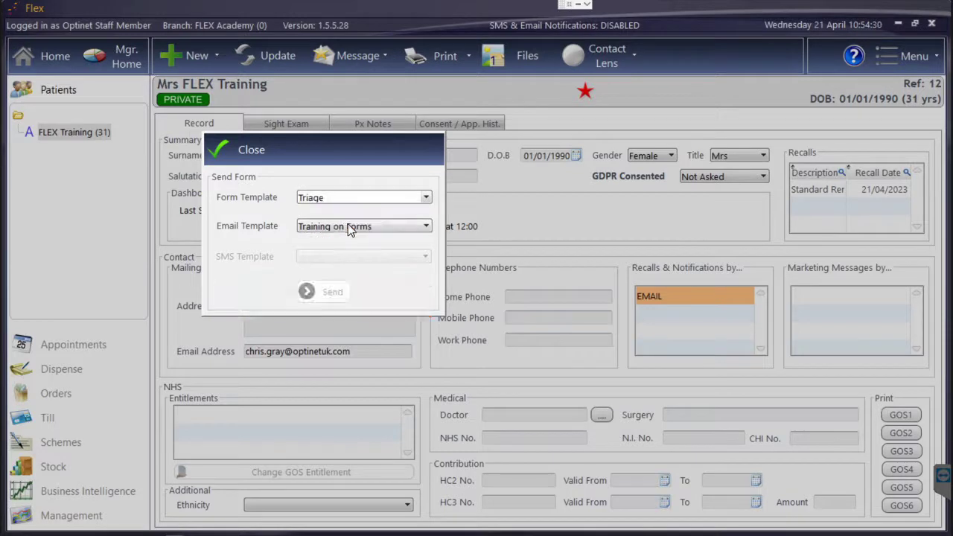
pyautogui.click(348, 226)
pyautogui.click(319, 422)
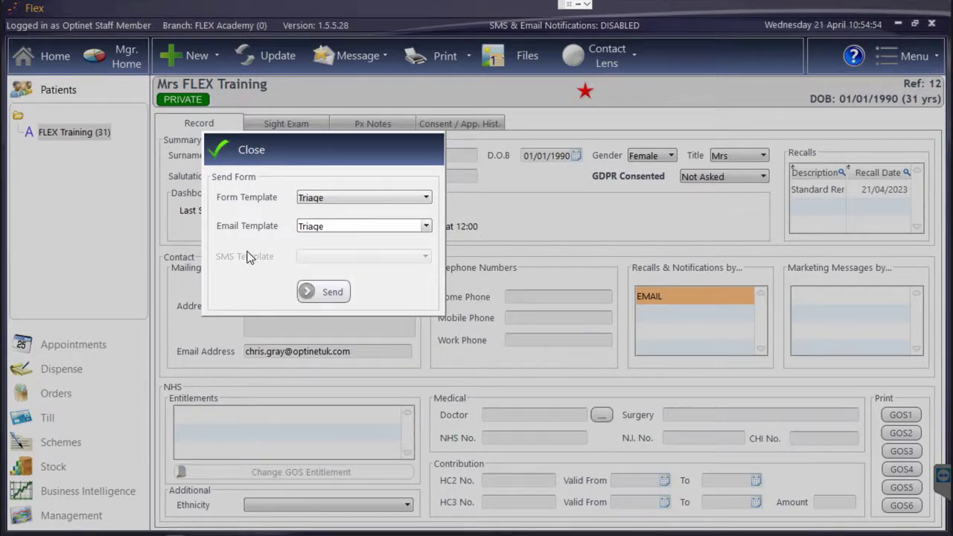
# - Abandon the Send Form dialog and view the patient's online form submissions
pyautogui.click(237, 163)
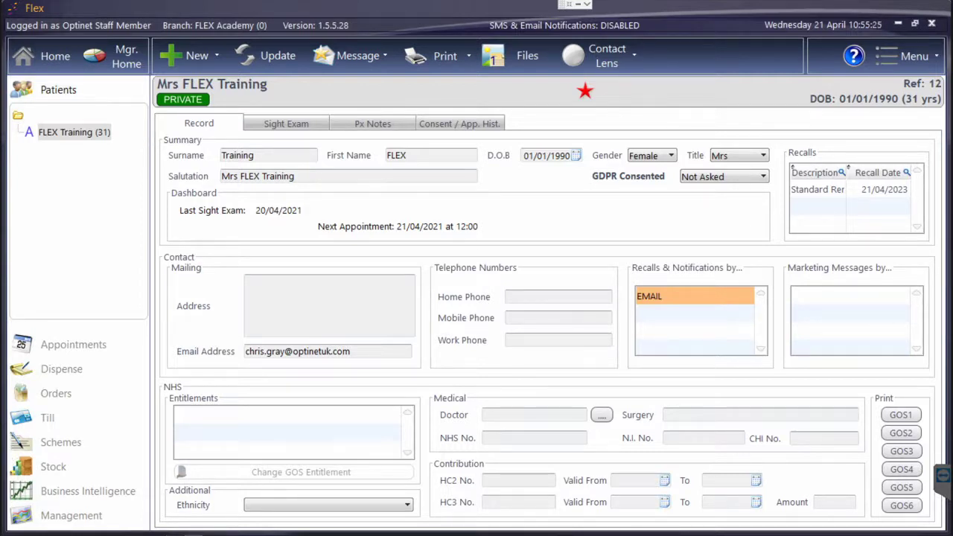
pyautogui.click(358, 62)
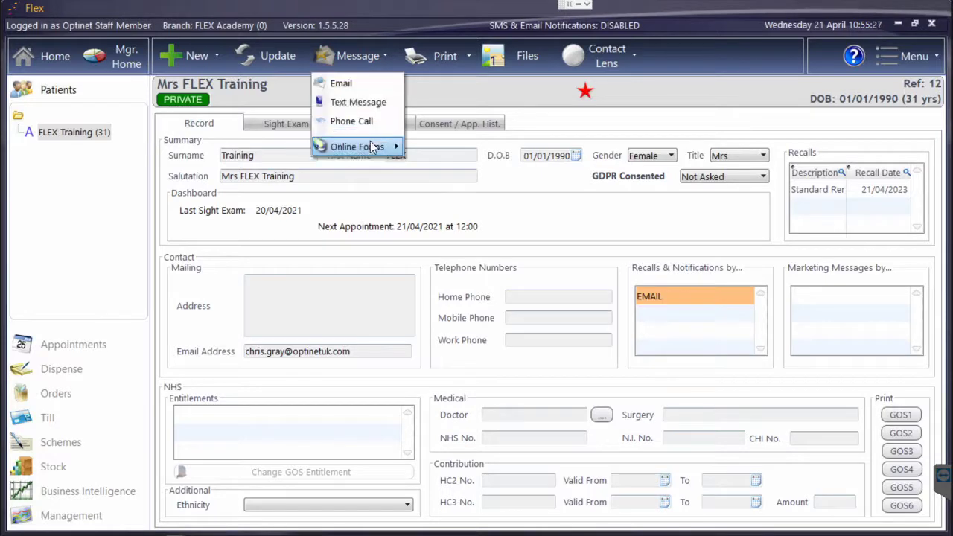
pyautogui.moveTo(354, 147)
pyautogui.click(428, 168)
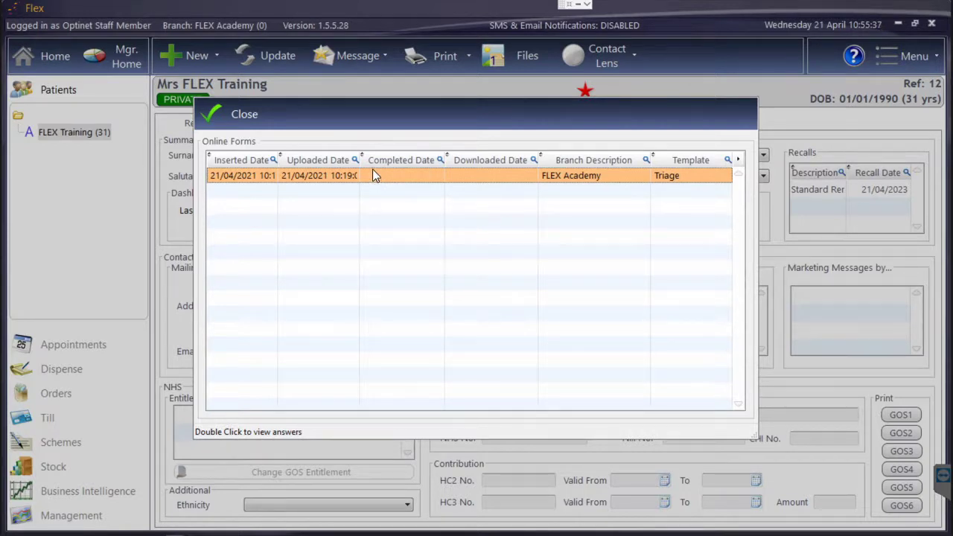
# - Delete the Triage submission, confirm, and close the submissions list
pyautogui.rightClick(371, 176)
pyautogui.click(407, 186)
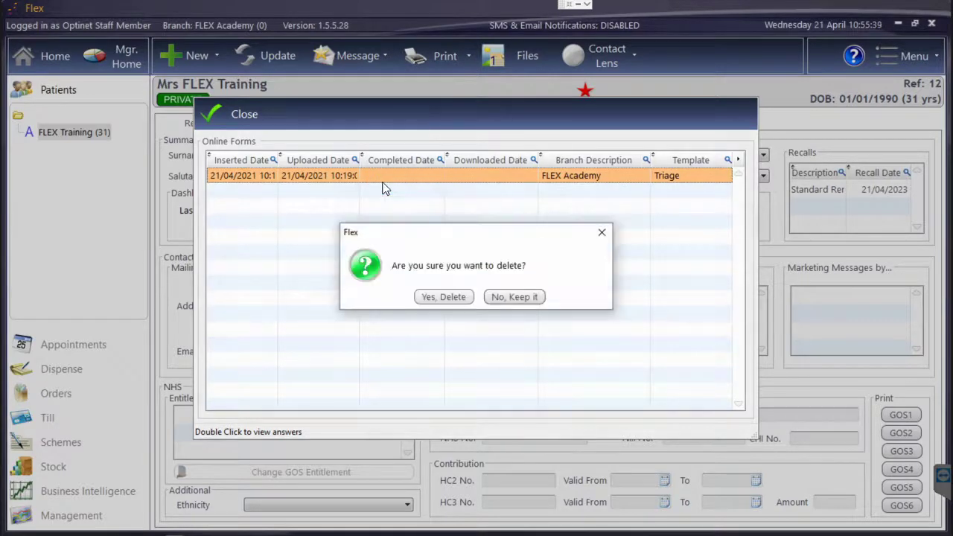
pyautogui.click(429, 298)
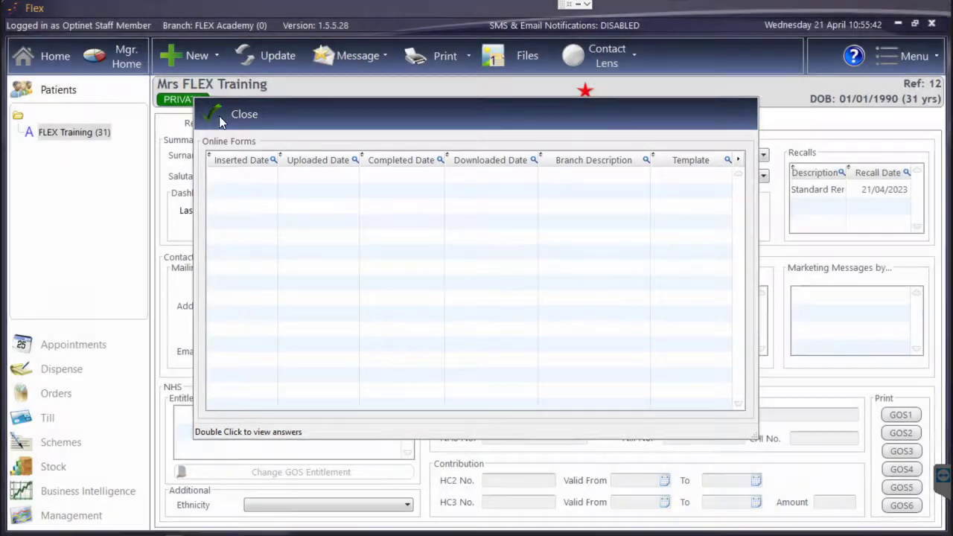
pyautogui.click(227, 116)
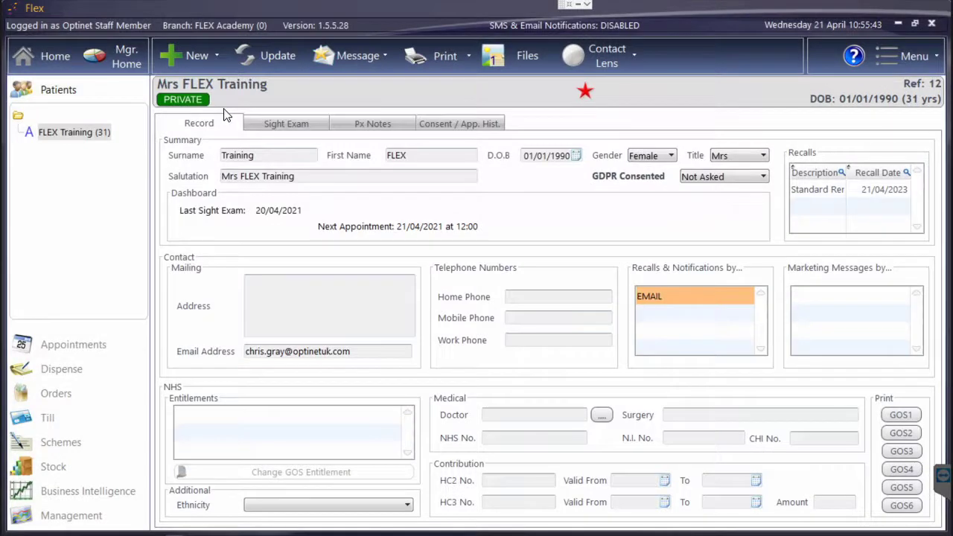